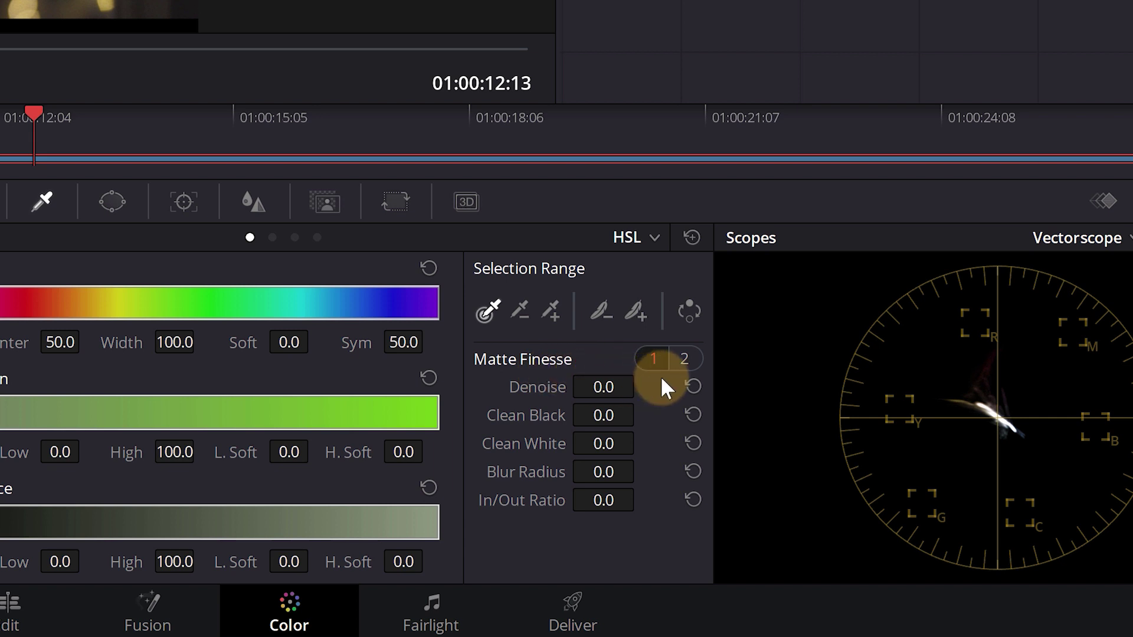
# Step: Label node 01 'Background Color' and move it lower-right in a slightly zoomed node graph
pyautogui.click(675, 359)
pyautogui.click(653, 358)
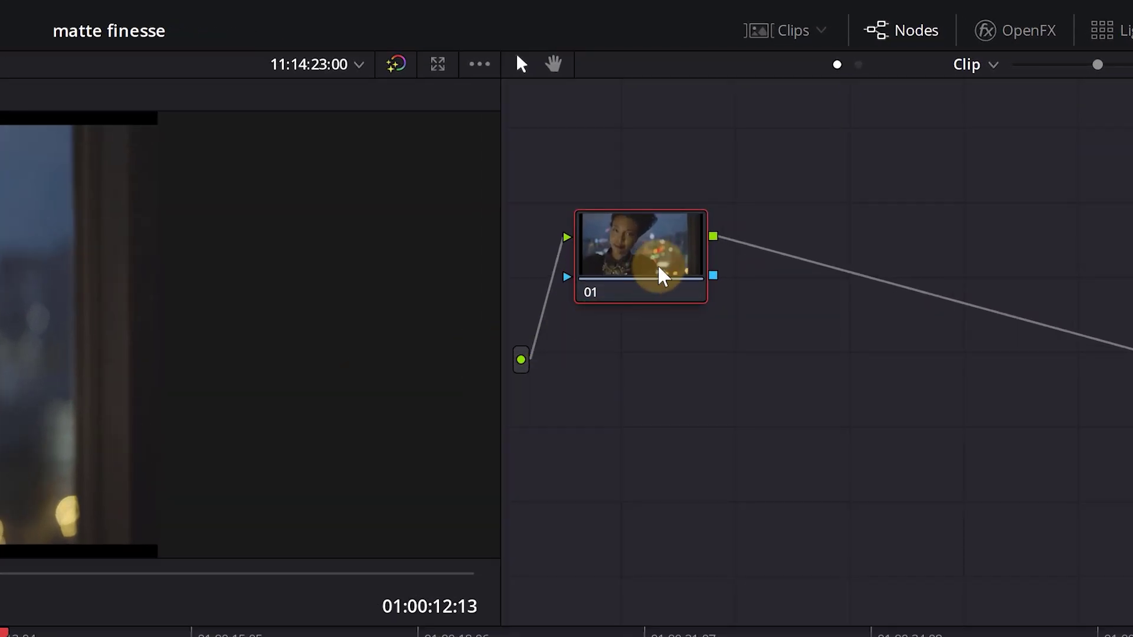
pyautogui.rightClick(662, 276)
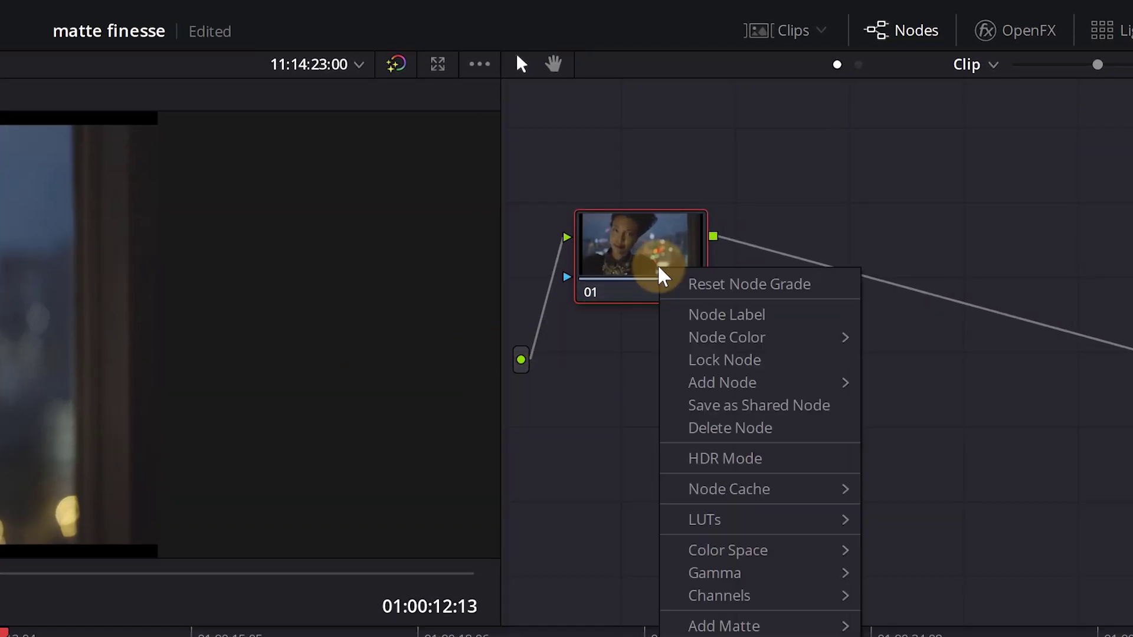
pyautogui.click(700, 316)
pyautogui.write('Background Color')
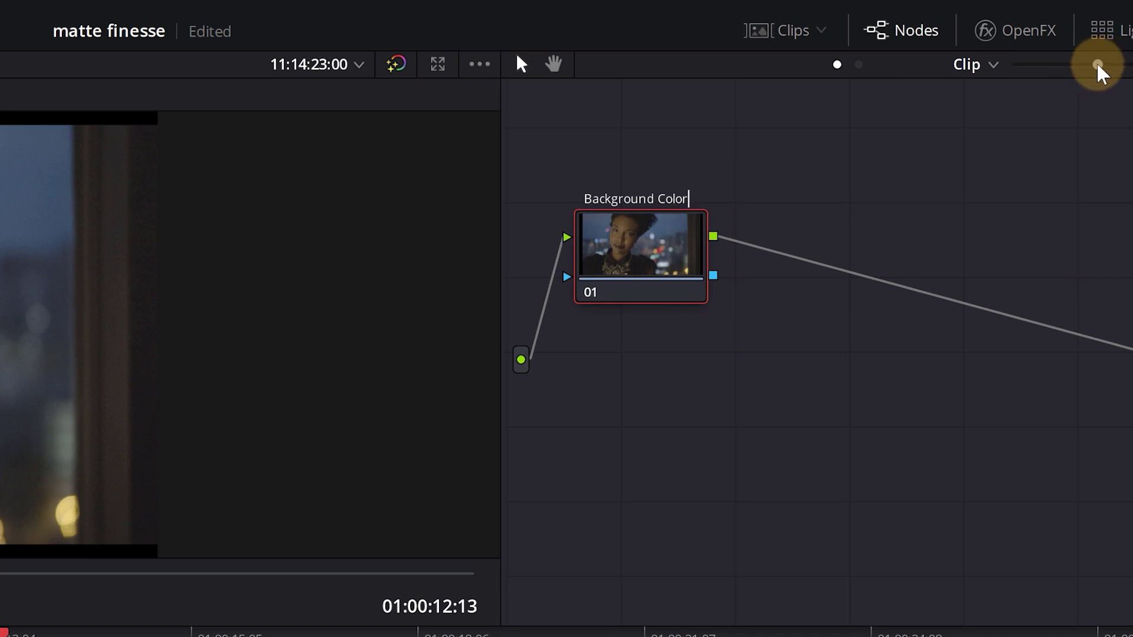
pyautogui.press('Return')
pyautogui.moveTo(1103, 64); pyautogui.dragTo(1124, 65)
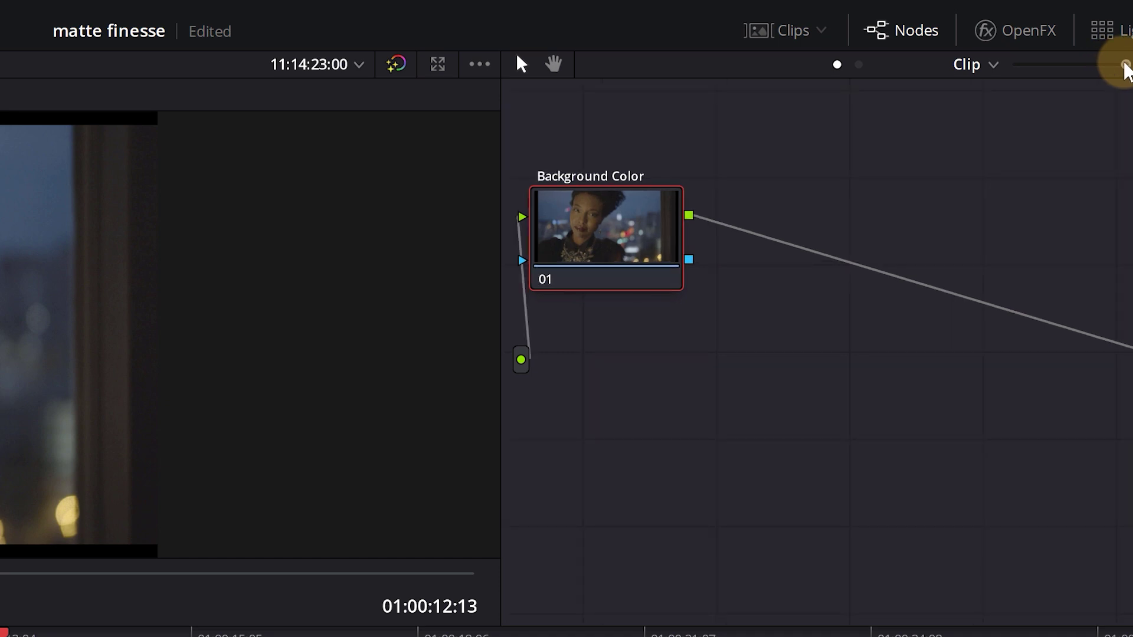
pyautogui.moveTo(664, 265); pyautogui.dragTo(756, 349)
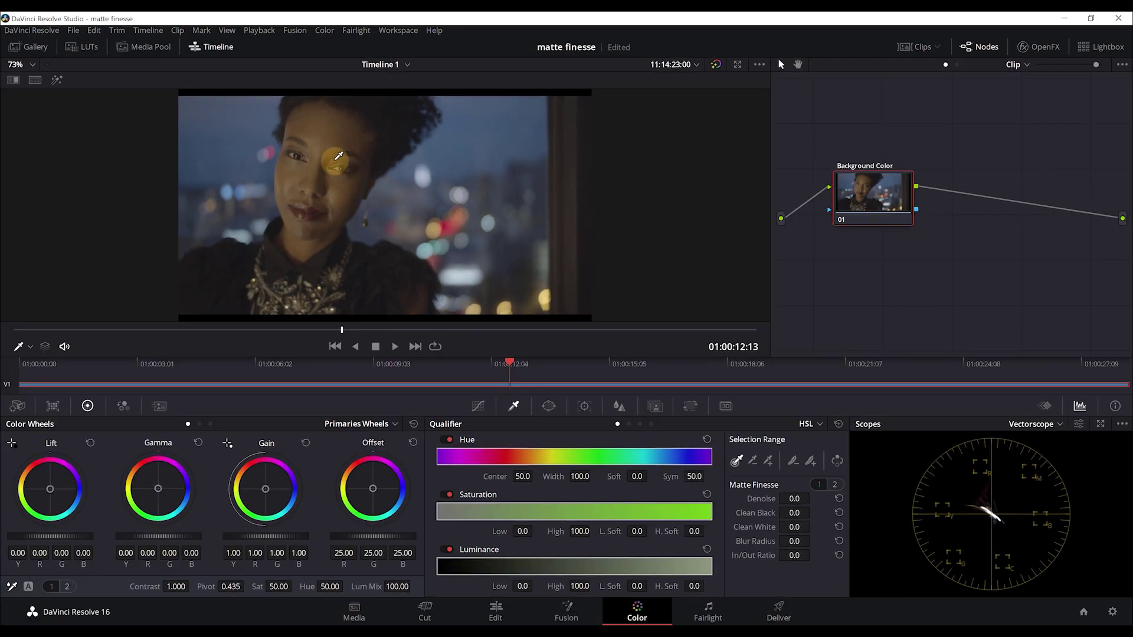
# Step: Sample the blue city background, highlight it, and add more background to reach Hue 90.7, width 4.3
pyautogui.click(216, 135)
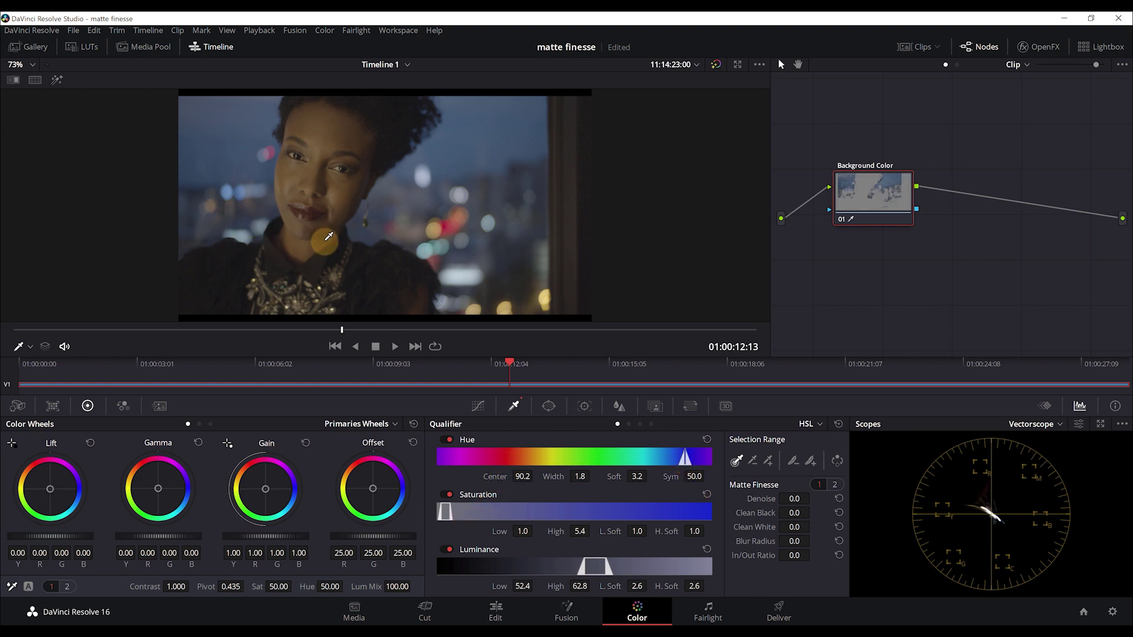
pyautogui.click(58, 85)
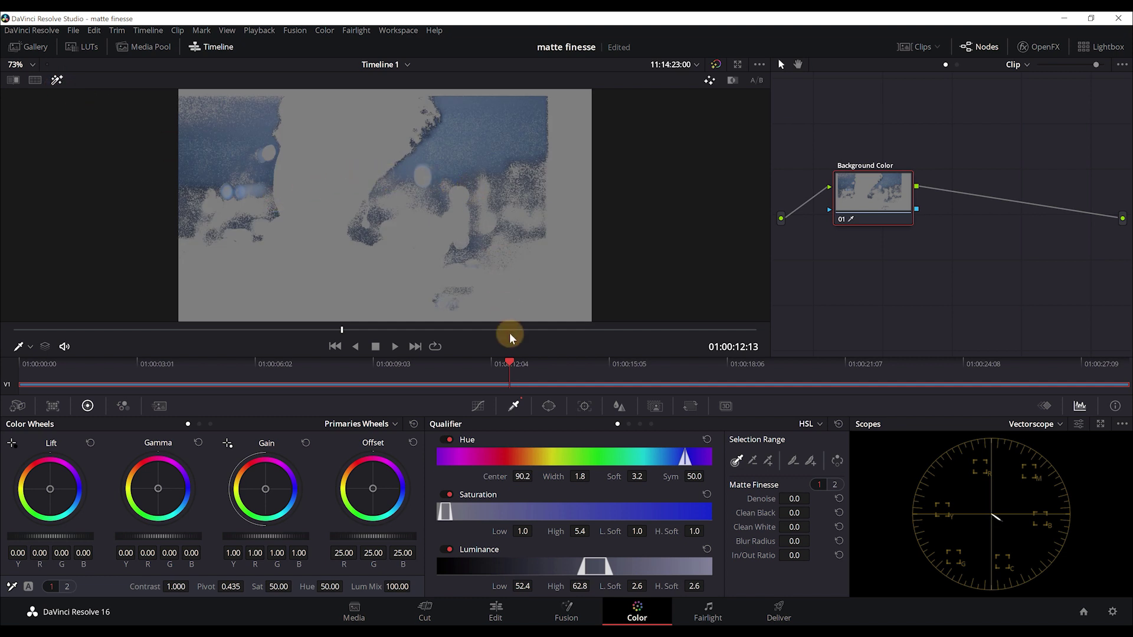
pyautogui.click(768, 461)
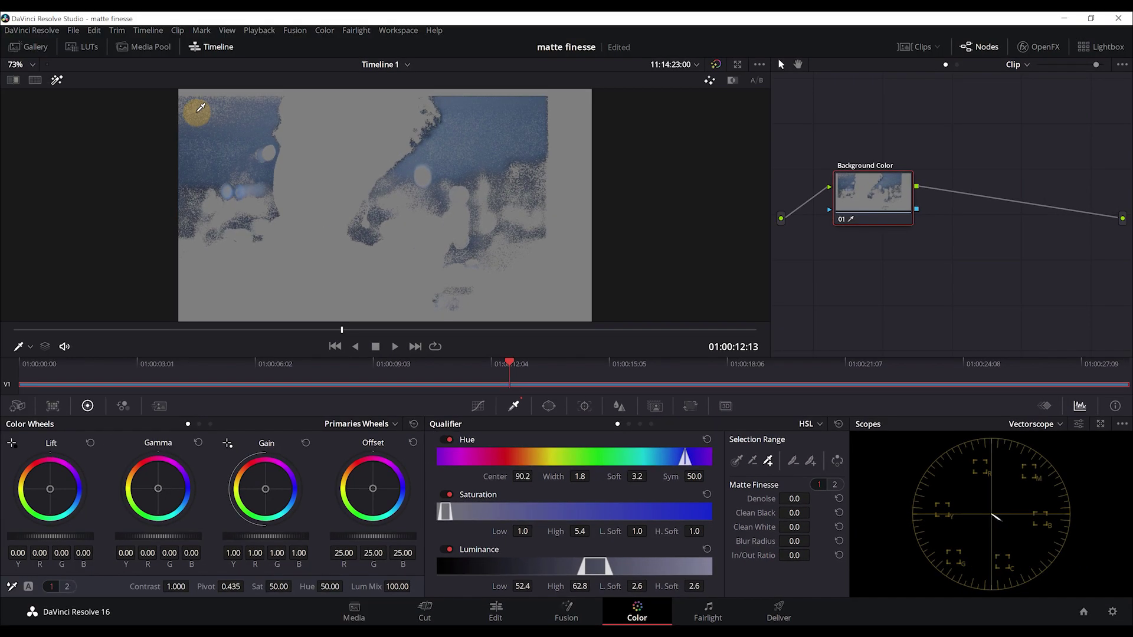
pyautogui.click(200, 108)
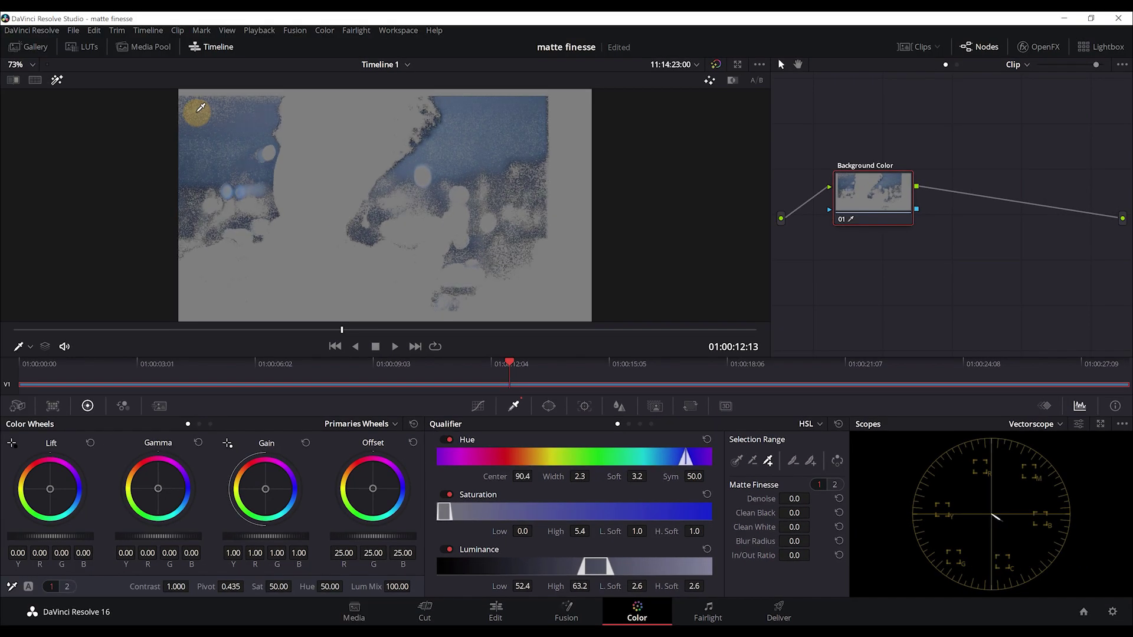
pyautogui.moveTo(215, 148)
pyautogui.mouseDown()
pyautogui.moveTo(233, 155)
pyautogui.moveTo(195, 146)
pyautogui.moveTo(210, 175)
pyautogui.moveTo(276, 114)
pyautogui.moveTo(296, 177)
pyautogui.moveTo(445, 115)
pyautogui.moveTo(437, 128)
pyautogui.mouseUp()
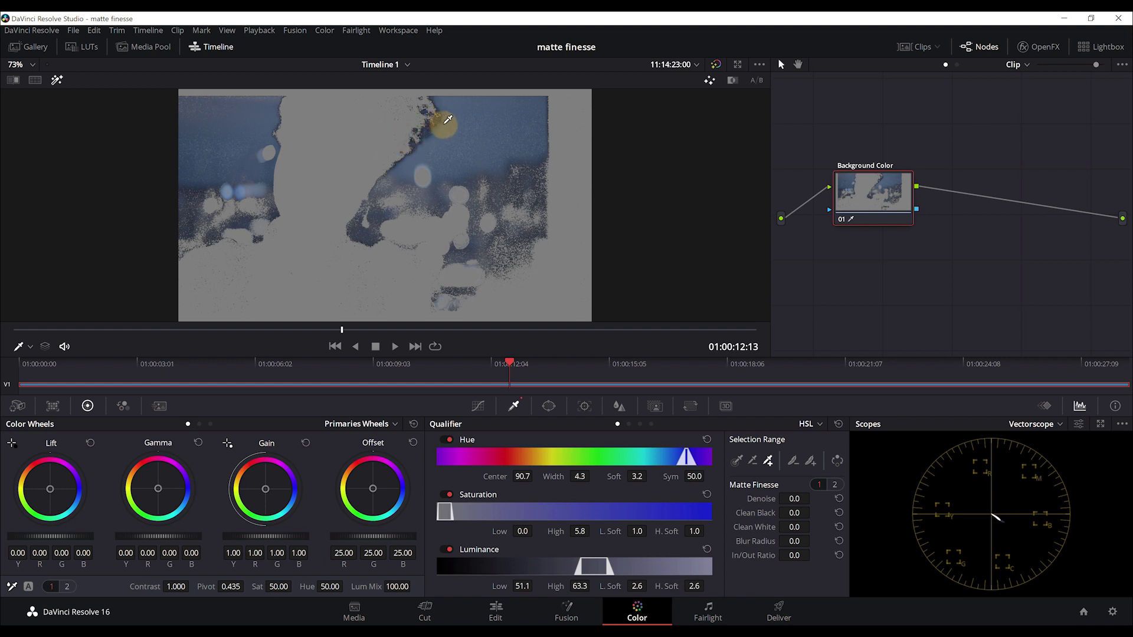
# Step: Slide the qualifier's Luminance range brighter to 54.1–66.3
pyautogui.moveTo(447, 115)
pyautogui.mouseDown()
pyautogui.moveTo(425, 119)
pyautogui.moveTo(603, 559)
pyautogui.mouseUp()
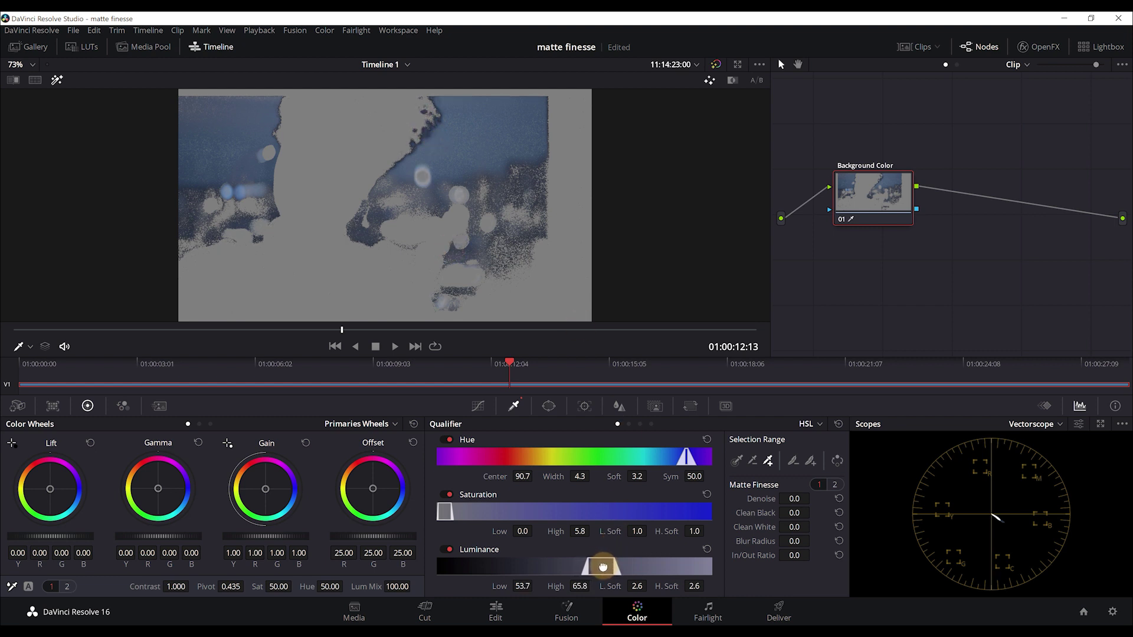
pyautogui.click(431, 133)
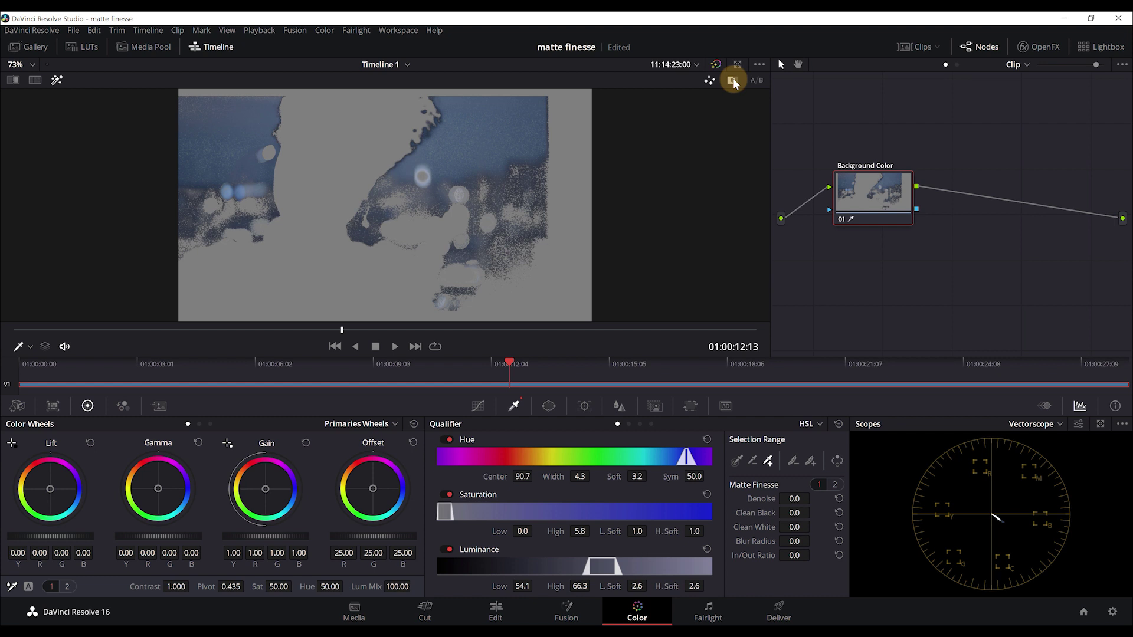
# Step: View the black-and-white matte, extend luminance and saturation, and set Hue width 5.3, softness 1.6
pyautogui.click(734, 83)
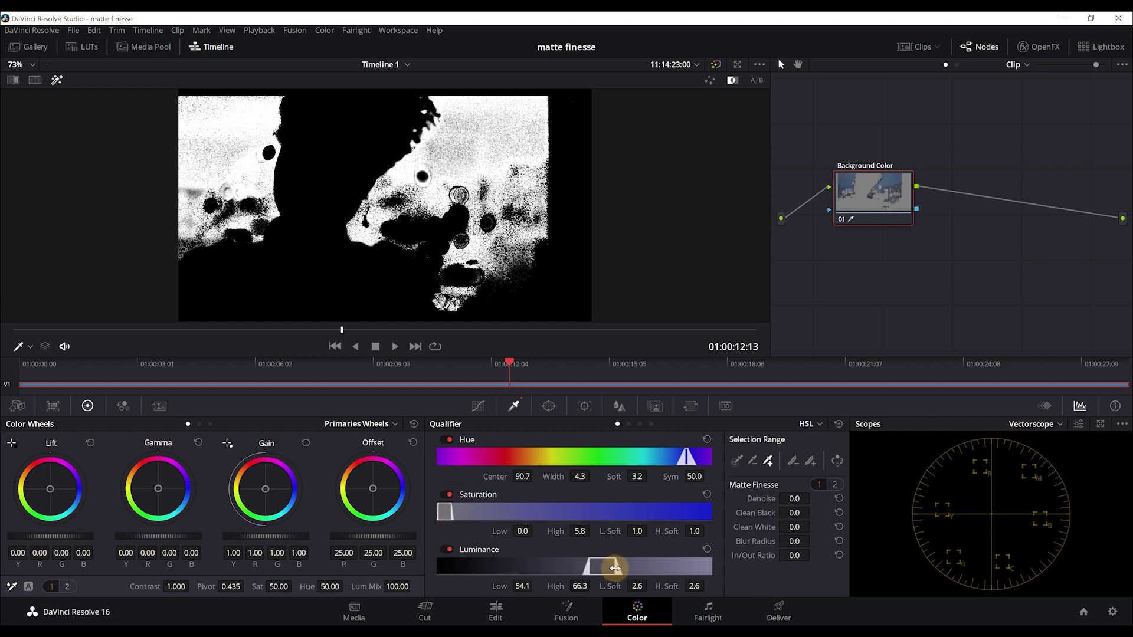
pyautogui.moveTo(620, 568)
pyautogui.mouseDown()
pyautogui.moveTo(724, 582)
pyautogui.moveTo(620, 569)
pyautogui.mouseUp()
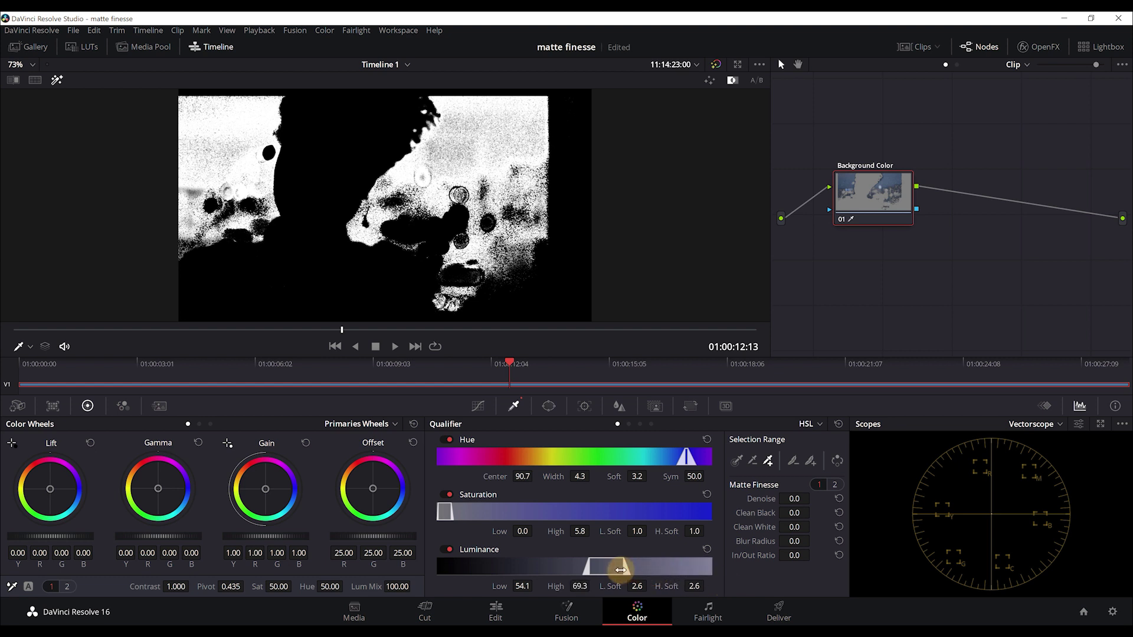
pyautogui.moveTo(455, 512)
pyautogui.mouseDown()
pyautogui.moveTo(722, 526)
pyautogui.moveTo(452, 515)
pyautogui.mouseUp()
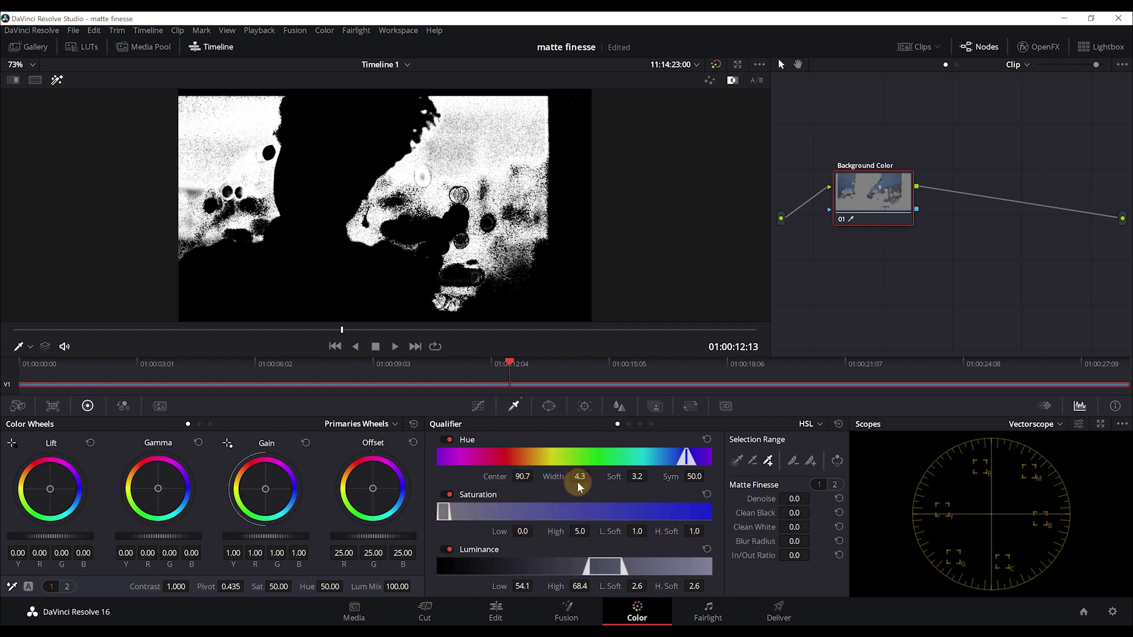
pyautogui.moveTo(579, 476); pyautogui.dragTo(584, 479)
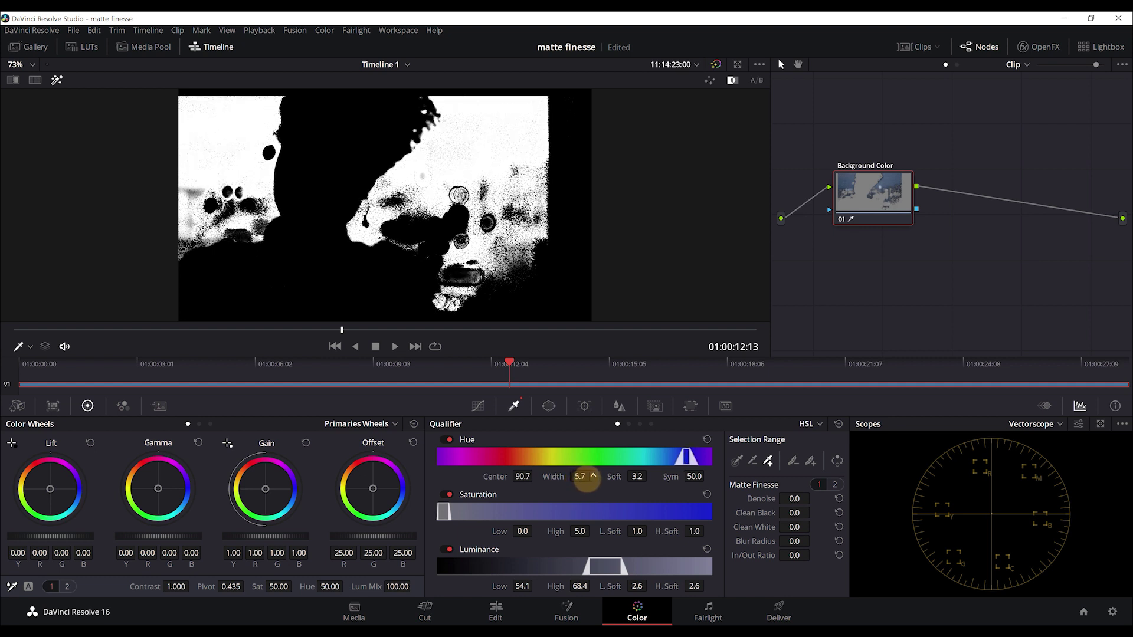
pyautogui.moveTo(587, 478); pyautogui.dragTo(584, 478)
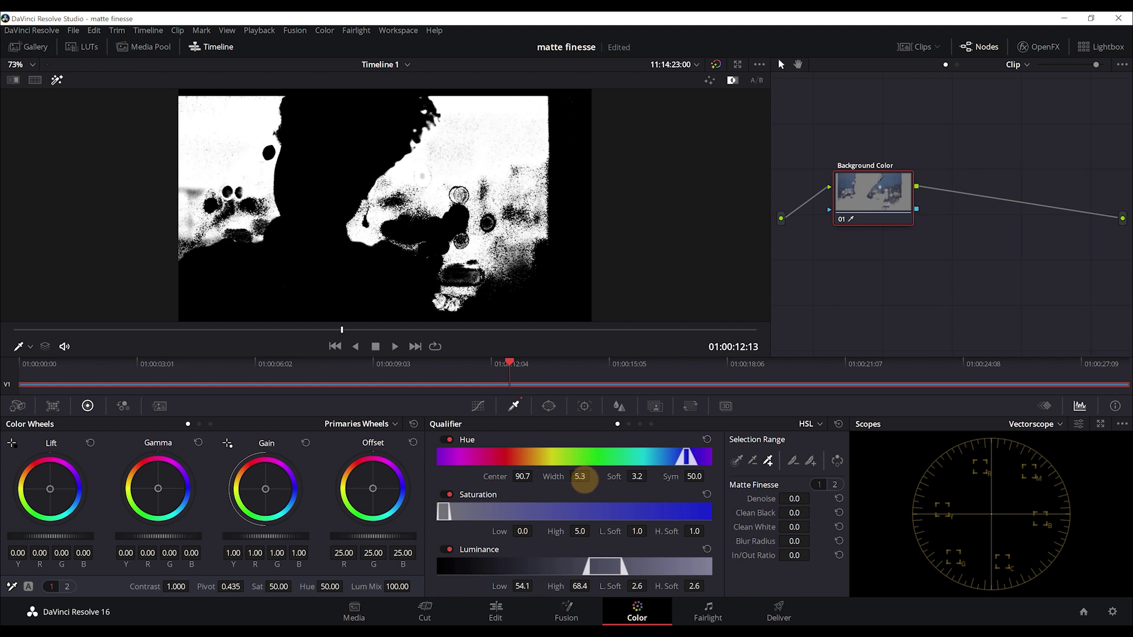
pyautogui.moveTo(637, 477); pyautogui.dragTo(633, 477)
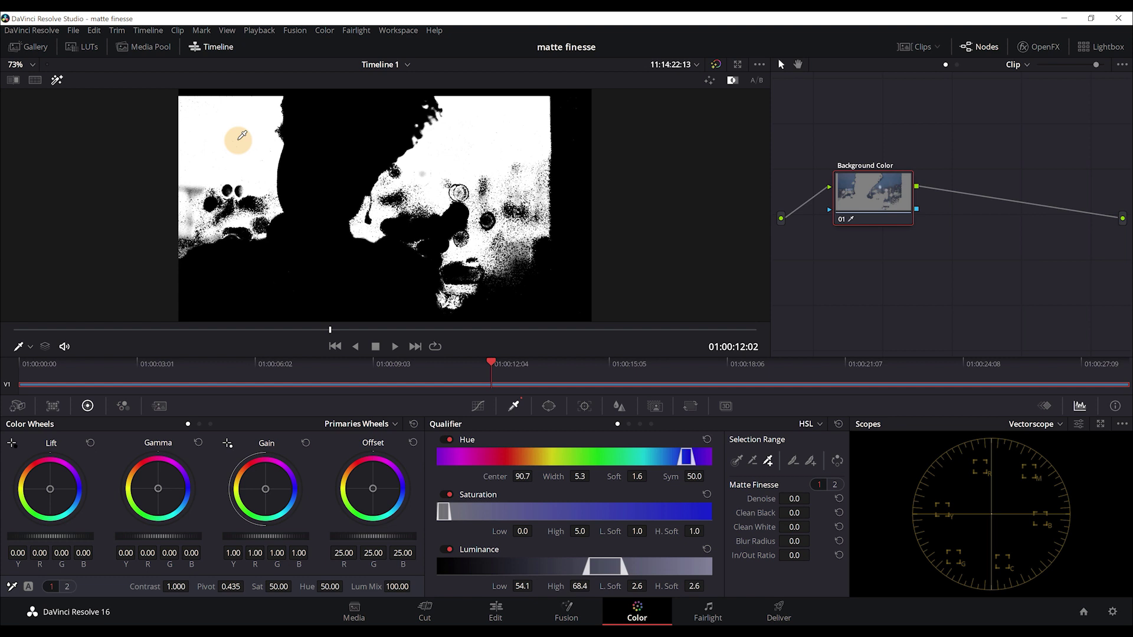
pyautogui.moveTo(791, 499); pyautogui.dragTo(823, 498)
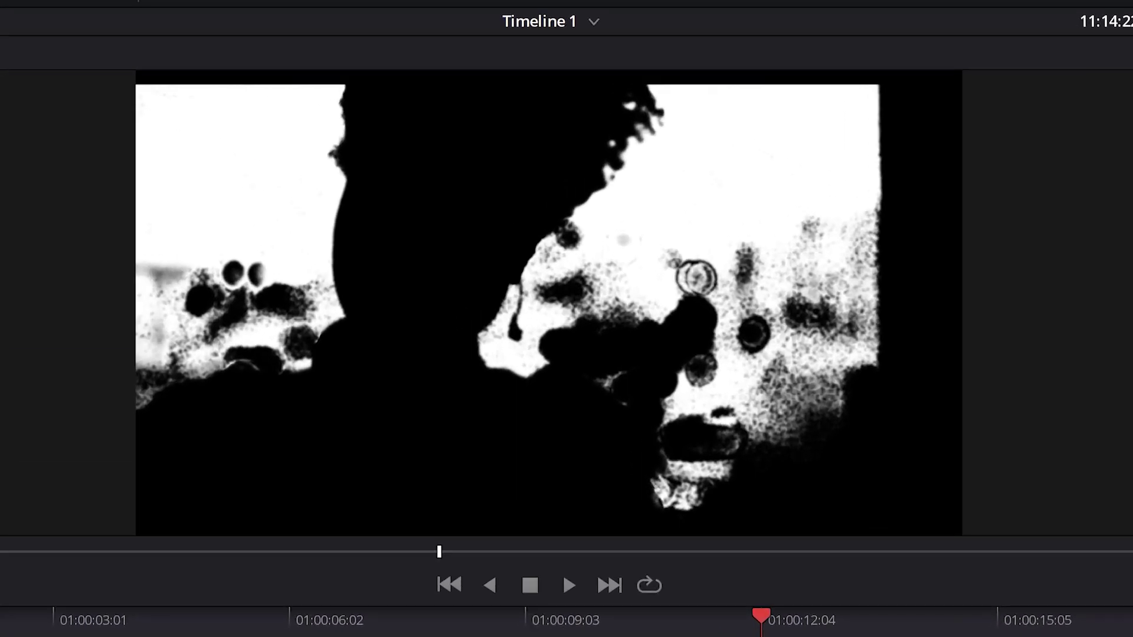
pyautogui.click(200, 141)
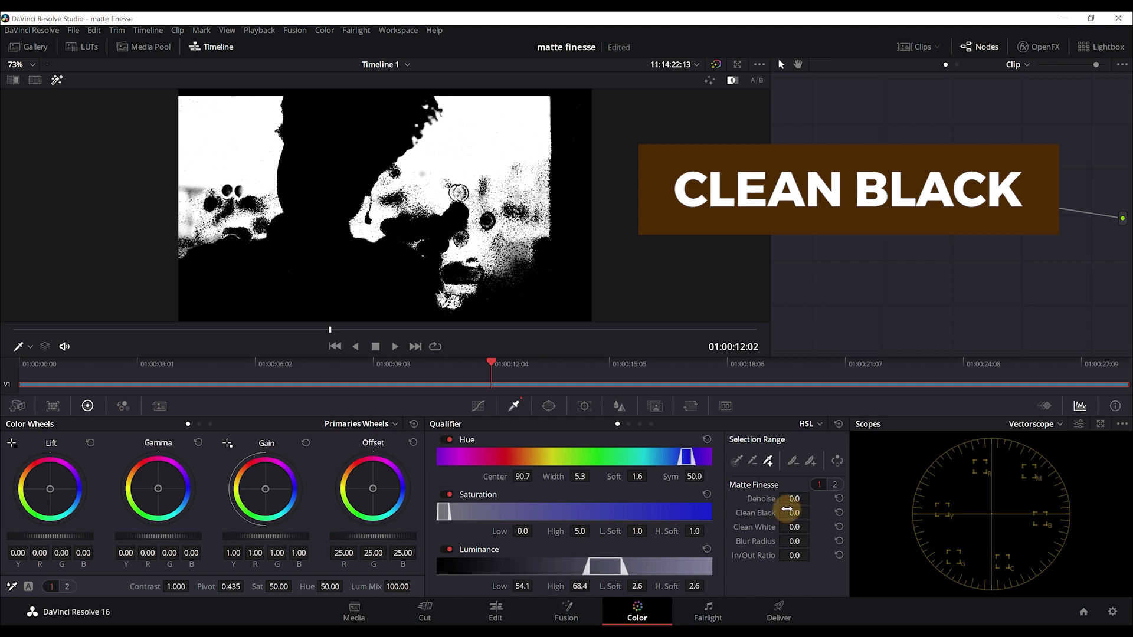
pyautogui.moveTo(790, 513); pyautogui.dragTo(857, 513)
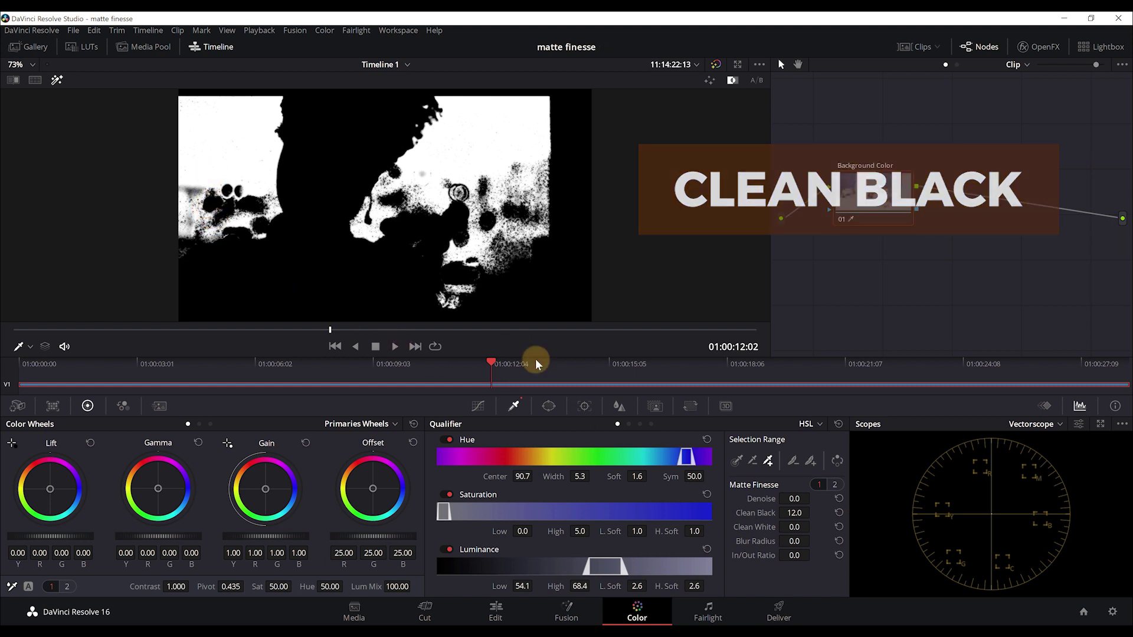
pyautogui.hotkey('ctrl', 'z')
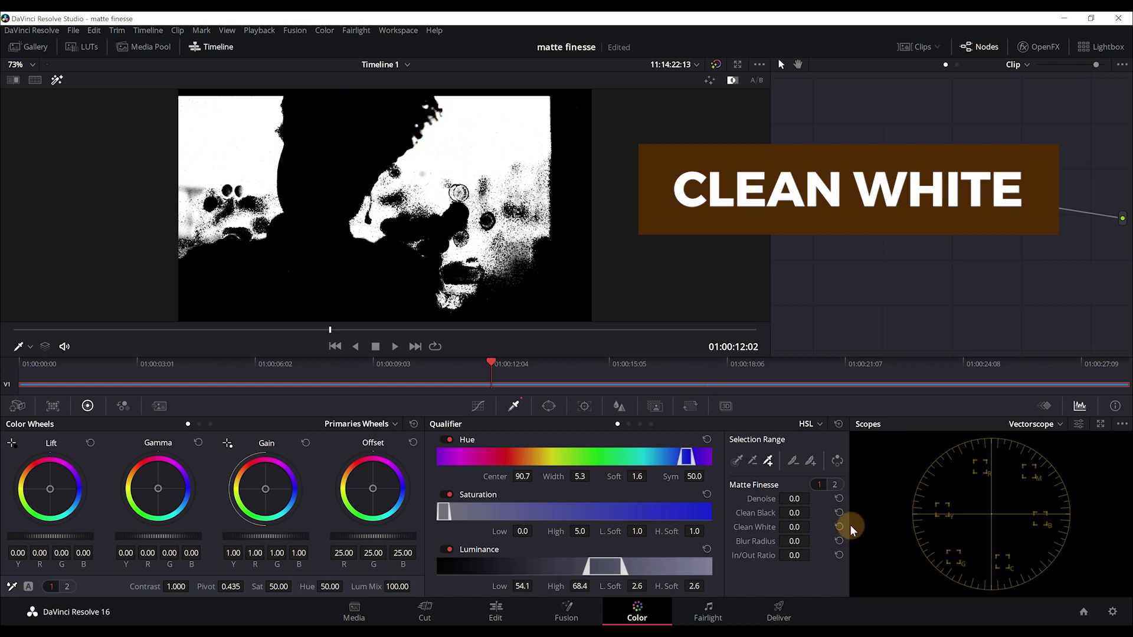
# Step: Set Matte Finesse Clean White to 4.8 with Clean Black at 0.2
pyautogui.moveTo(790, 526); pyautogui.dragTo(814, 529)
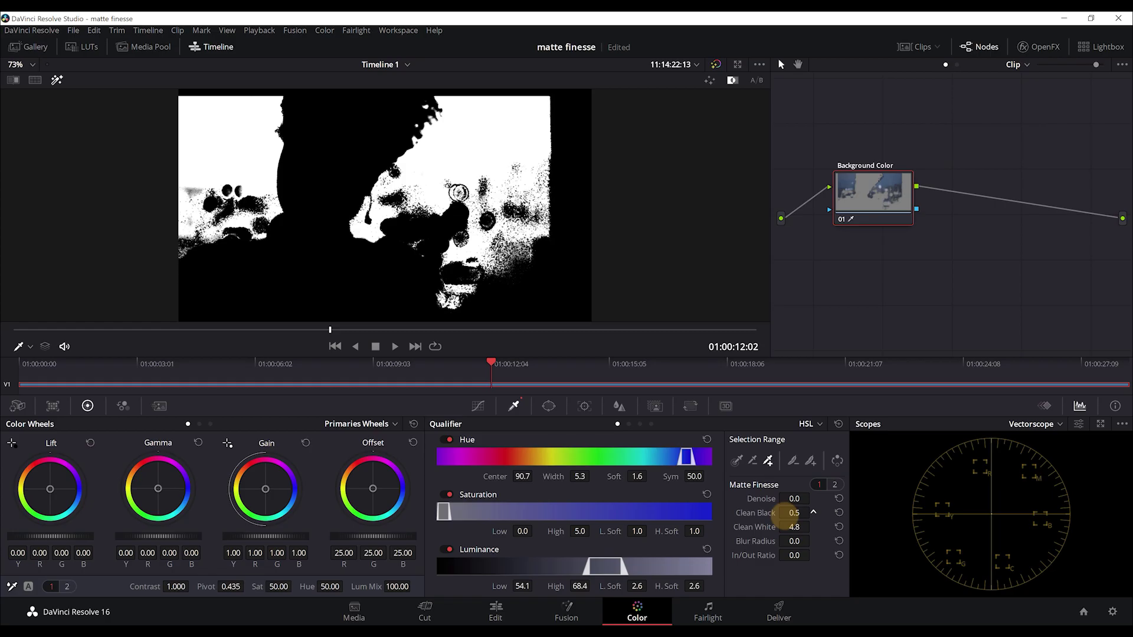
pyautogui.scroll(1, 782, 513)
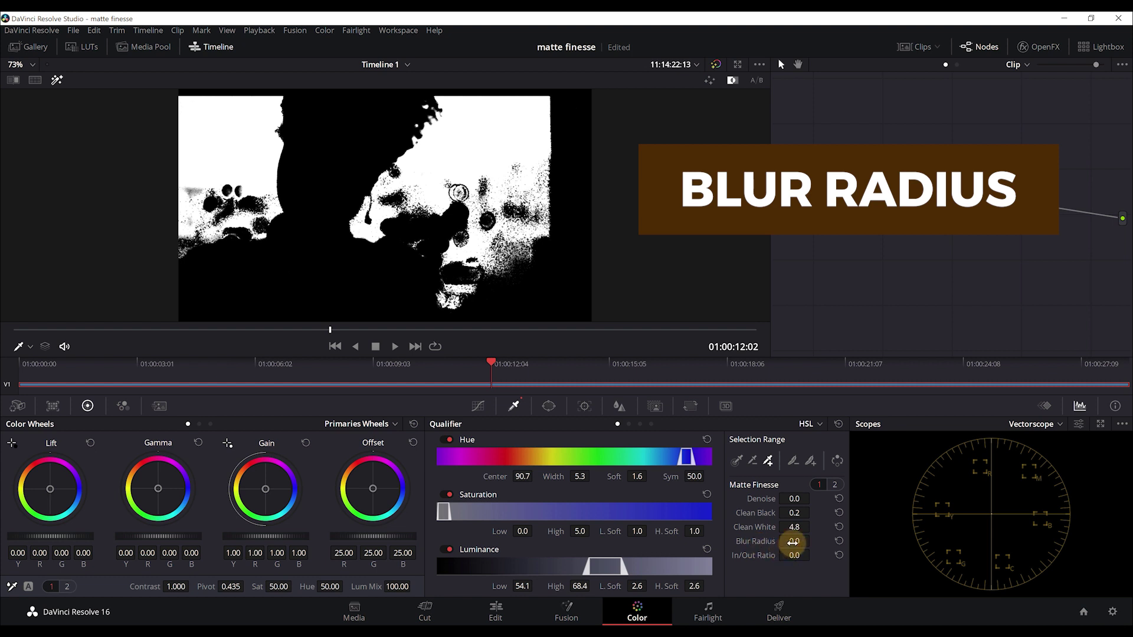
# Step: Raise the Matte Finesse Blur Radius to 26.2 and save the project with Ctrl+S
pyautogui.moveTo(793, 541); pyautogui.dragTo(928, 561)
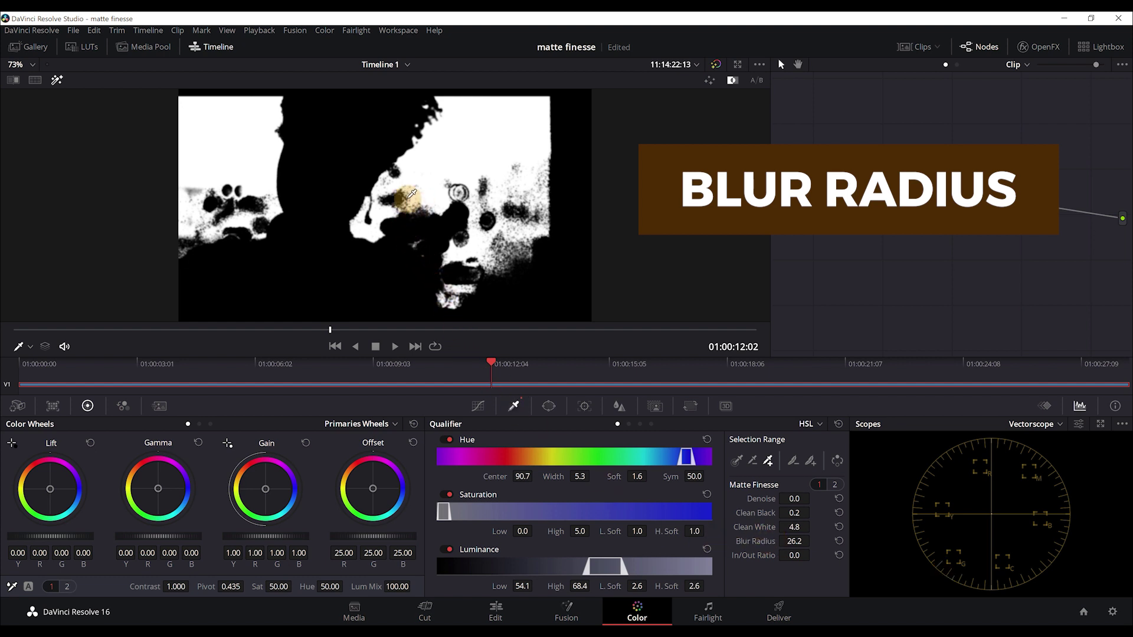
pyautogui.hotkey('ctrl', 's')
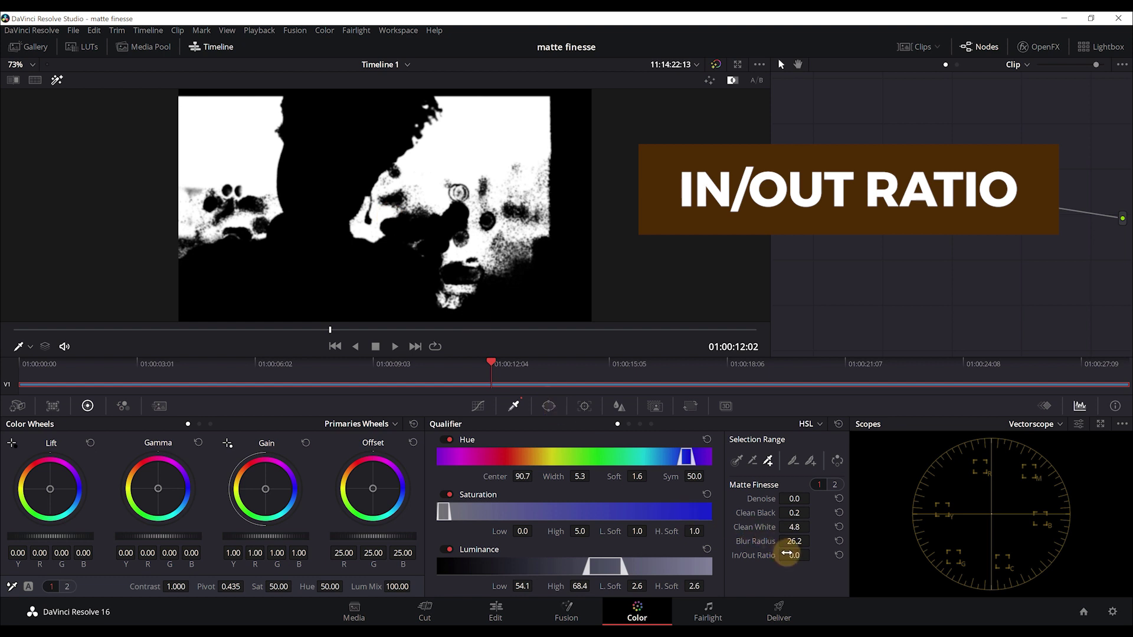
pyautogui.moveTo(780, 555); pyautogui.dragTo(921, 561)
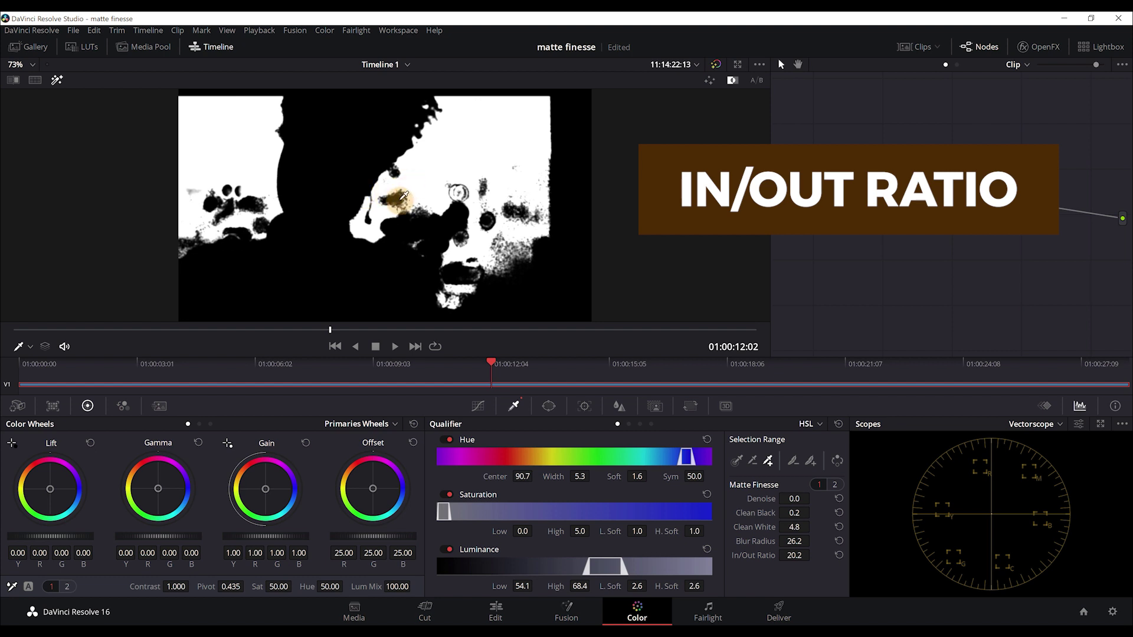
pyautogui.moveTo(800, 568); pyautogui.dragTo(713, 570)
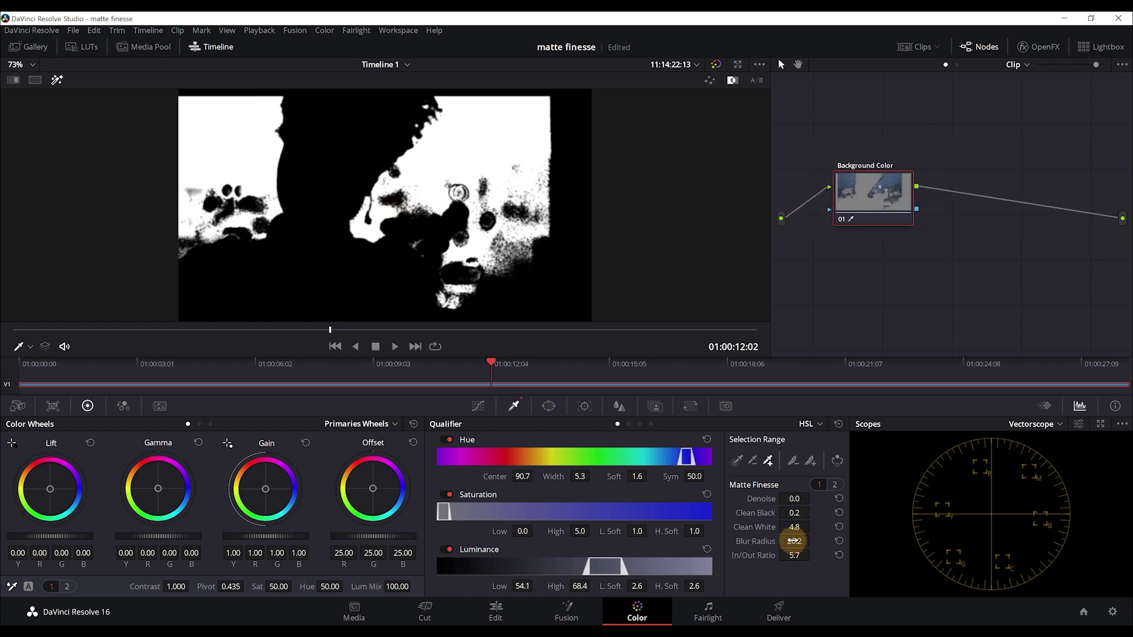
pyautogui.click(834, 554)
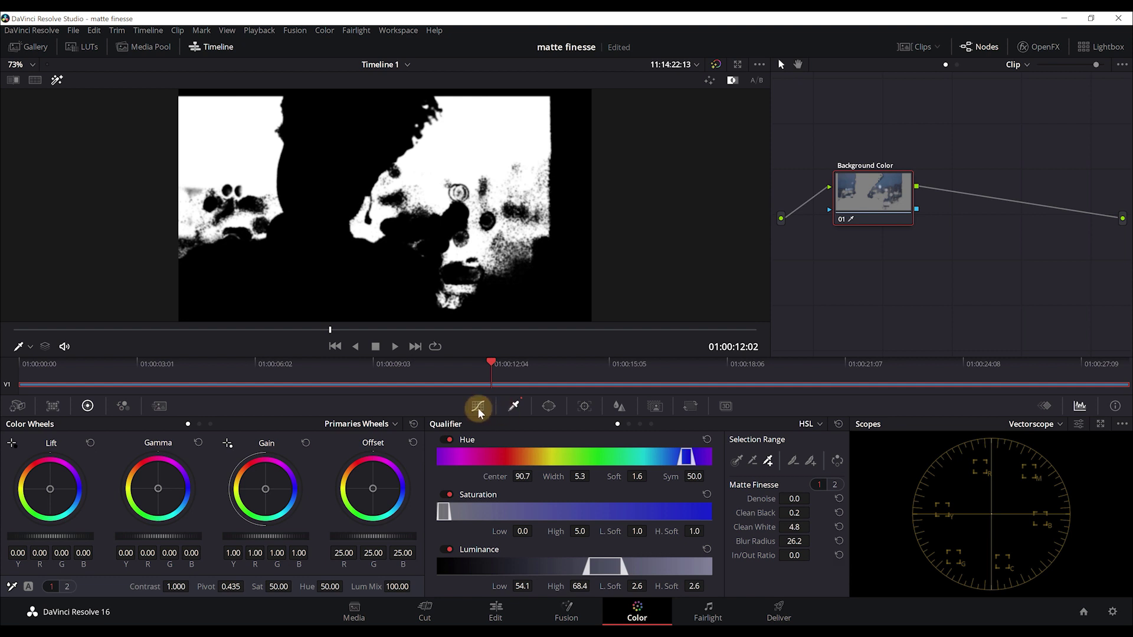
# Step: Turn off Highlight and push the Offset wheel toward magenta, reaching 40.31, 20.64, 17.29
pyautogui.click(55, 82)
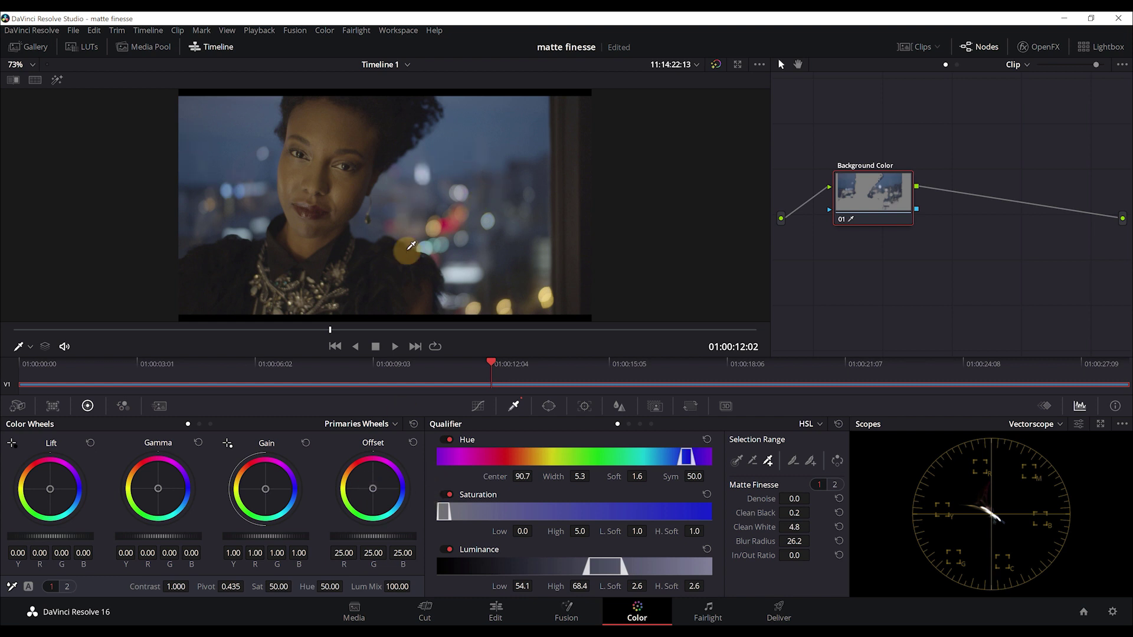
pyautogui.moveTo(373, 490); pyautogui.dragTo(332, 393)
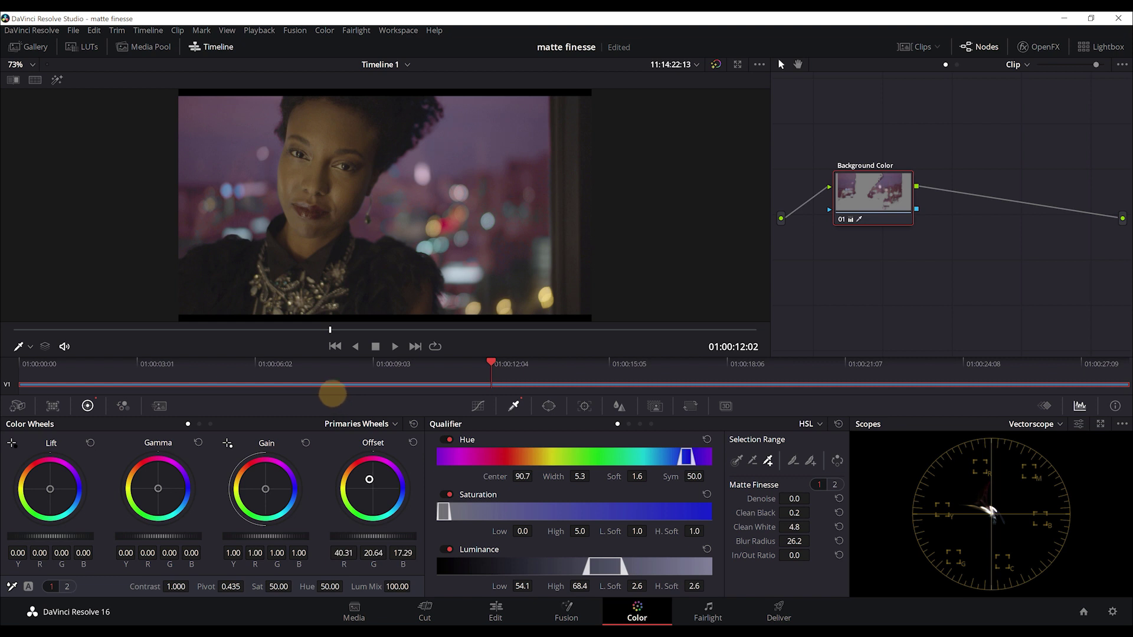